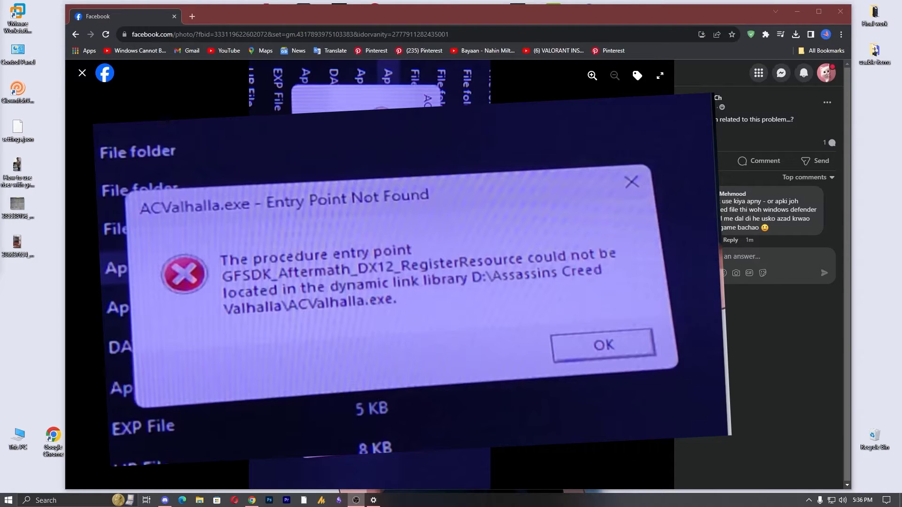
Reveal the hidden running-app icons from the taskbar tray.
click(808, 501)
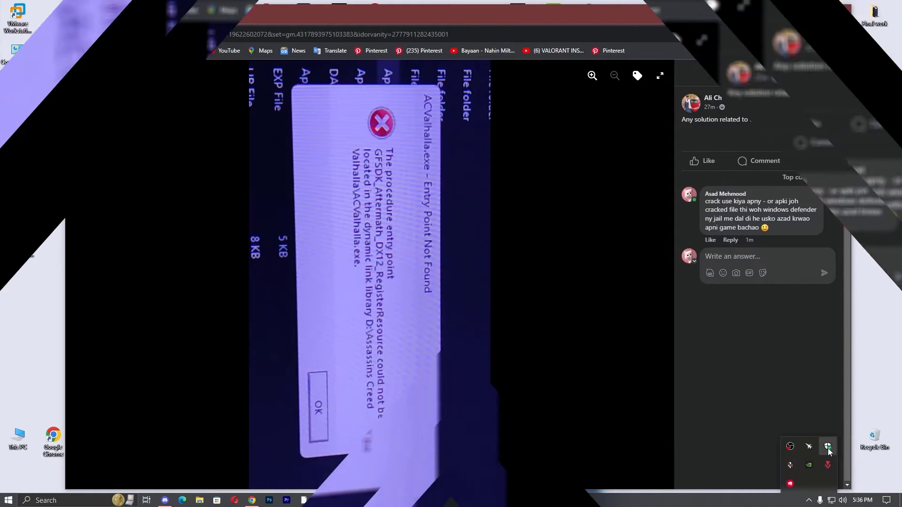
Review the September 27 detection in Protection history, then return to Virus & threat protection.
click(829, 449)
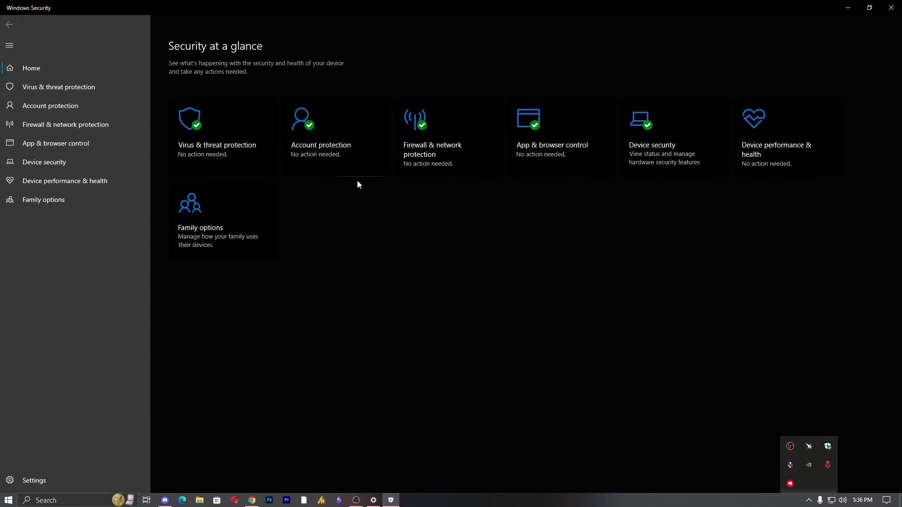
click(223, 140)
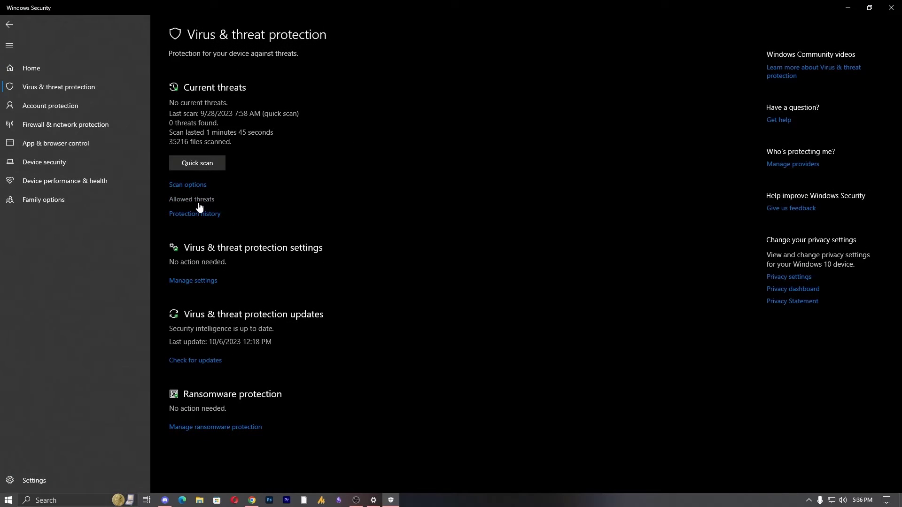
click(193, 218)
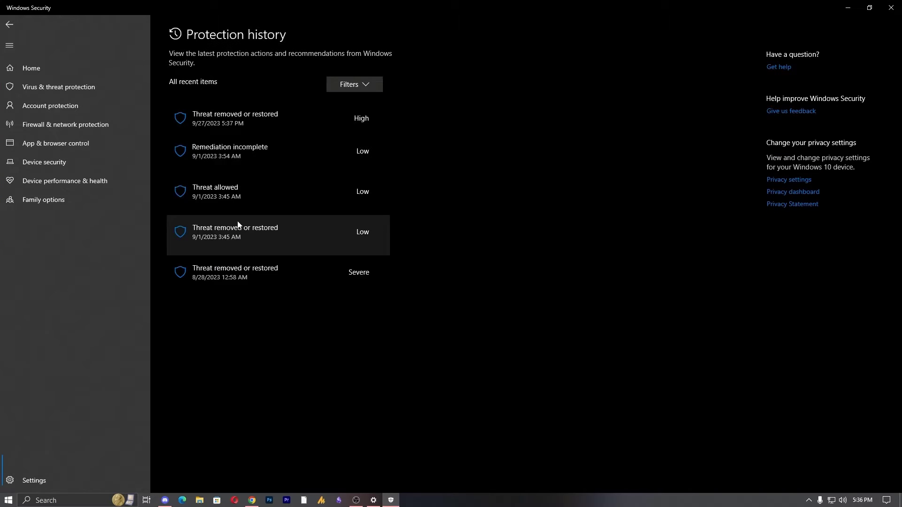
click(299, 132)
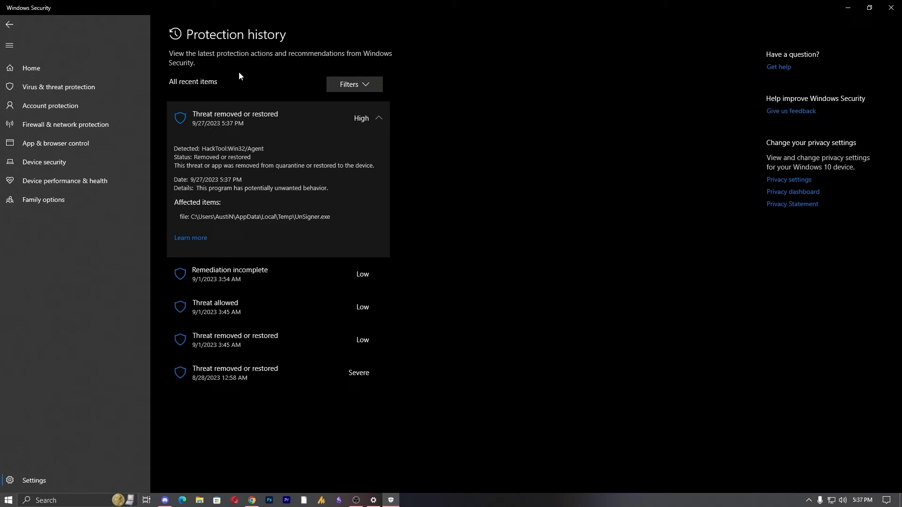
click(11, 25)
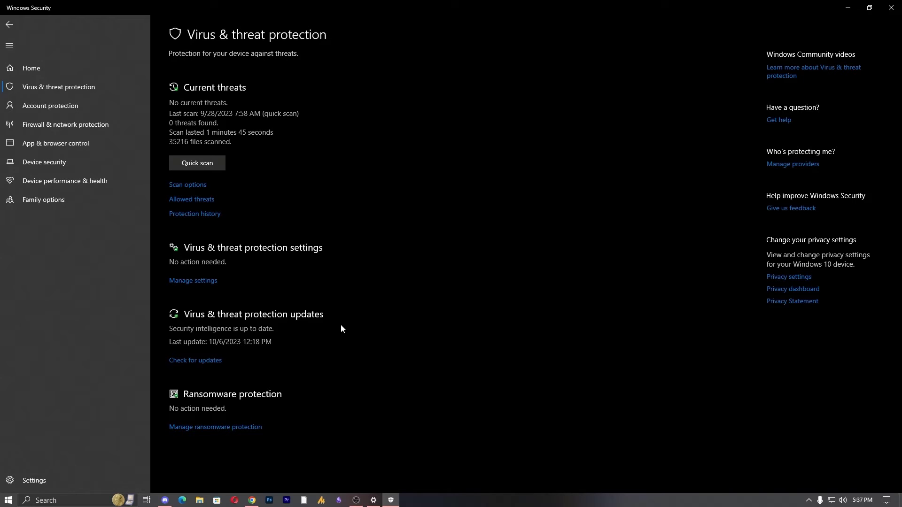
Reach the Defender exclusions list via Virus & threat protection settings.
click(193, 281)
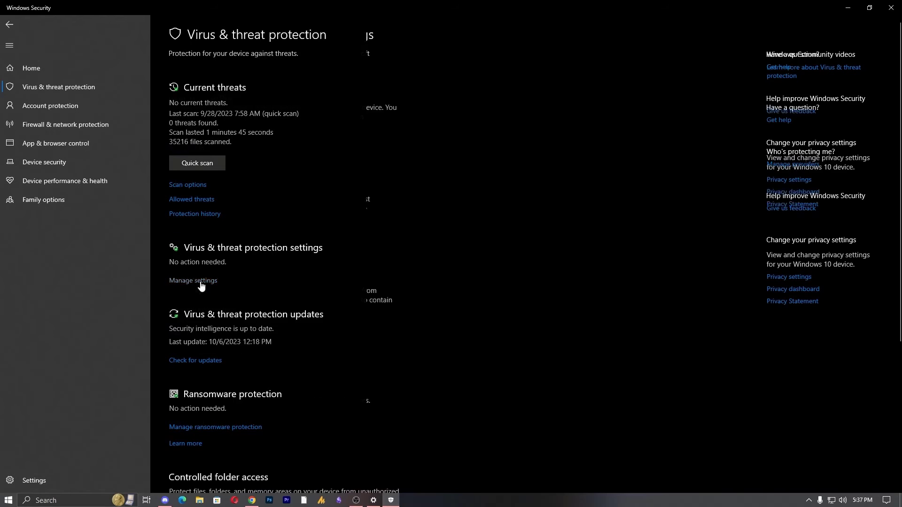
scroll(264, 358, down, 5)
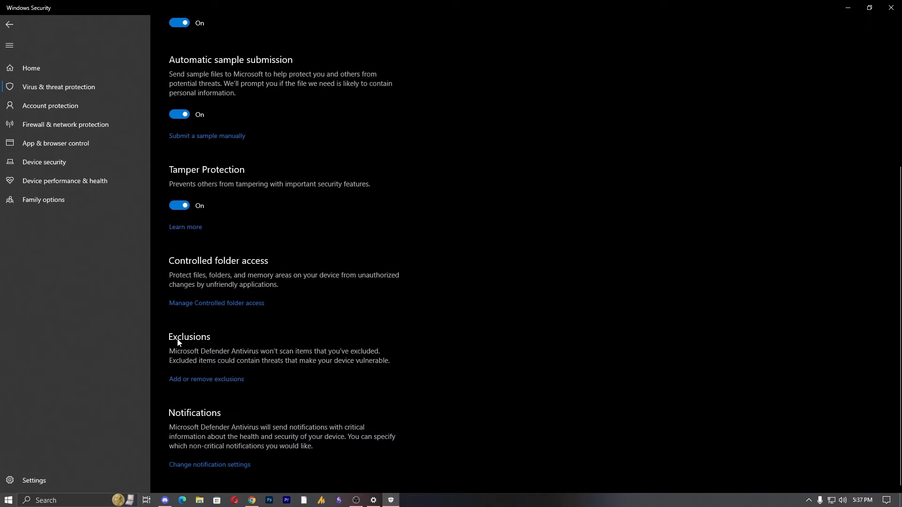
click(226, 380)
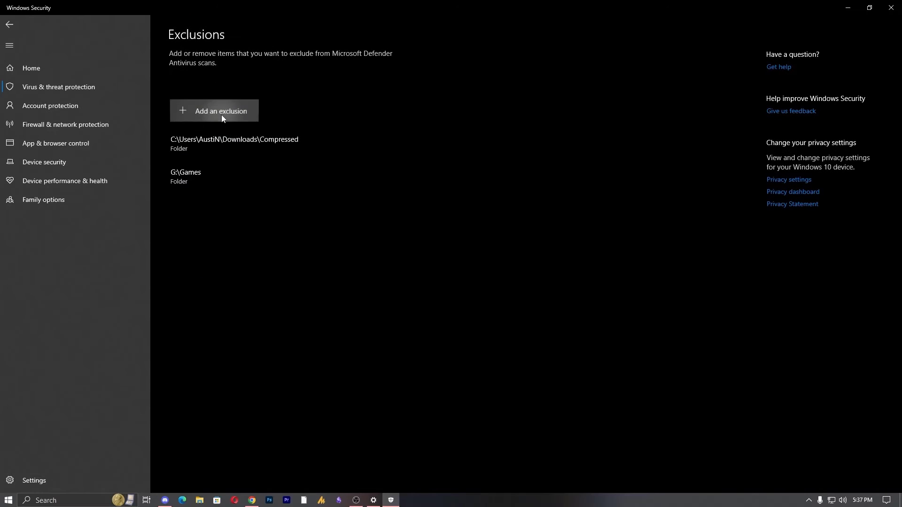
click(221, 112)
click(288, 192)
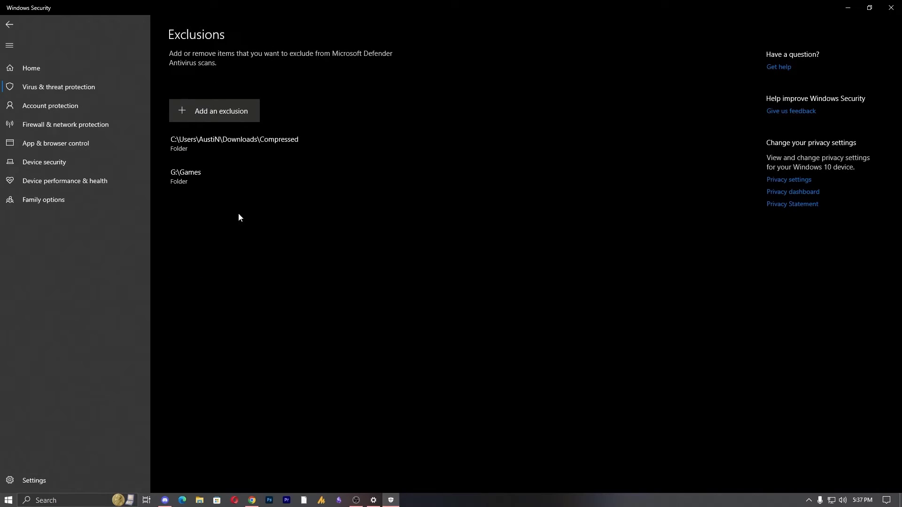
Create a new empty folder named game on the C: drive in File Explorer.
click(200, 501)
click(127, 179)
double_click(126, 176)
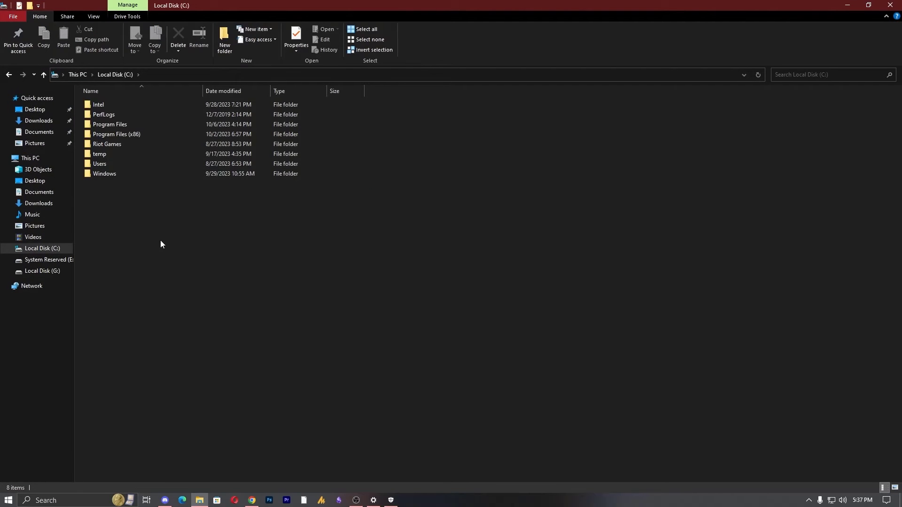
right_click(133, 228)
mouse_move(169, 310)
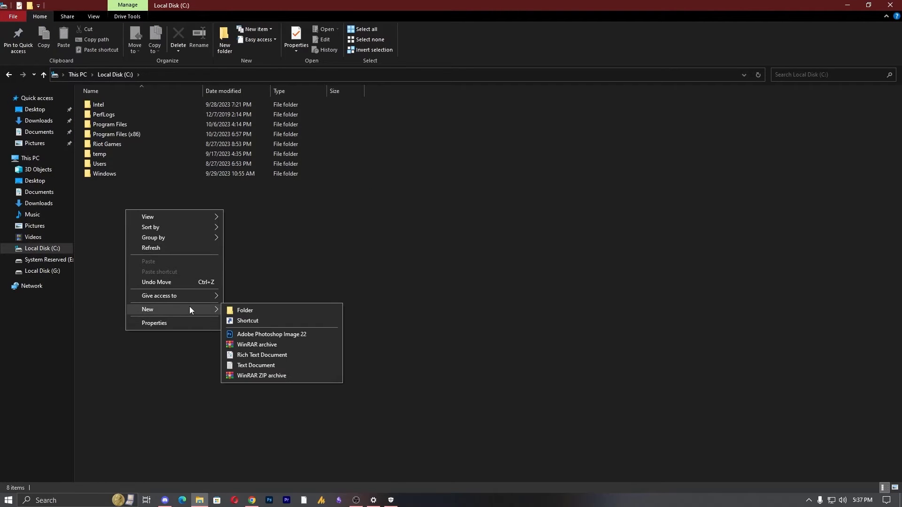
click(245, 310)
text(game)
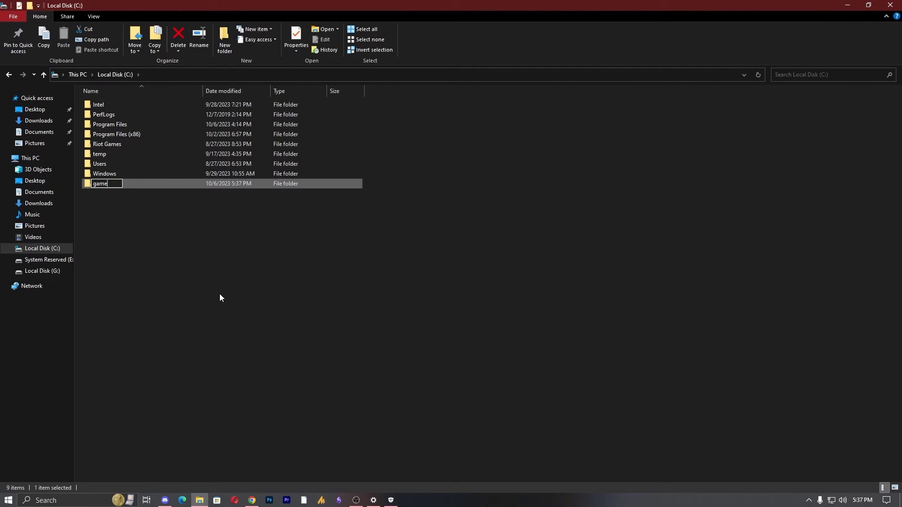
key(Return)
Add the C:\game folder as a Defender folder exclusion.
click(890, 5)
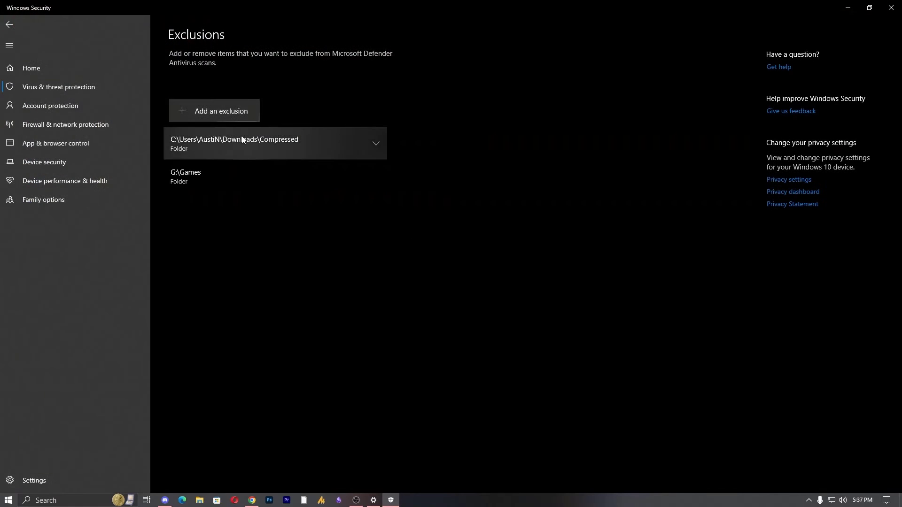
click(212, 111)
click(212, 147)
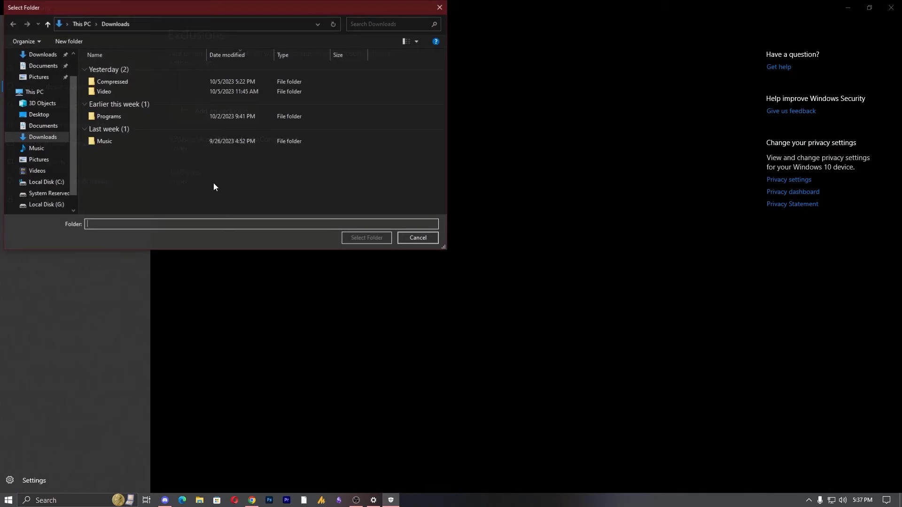
click(46, 182)
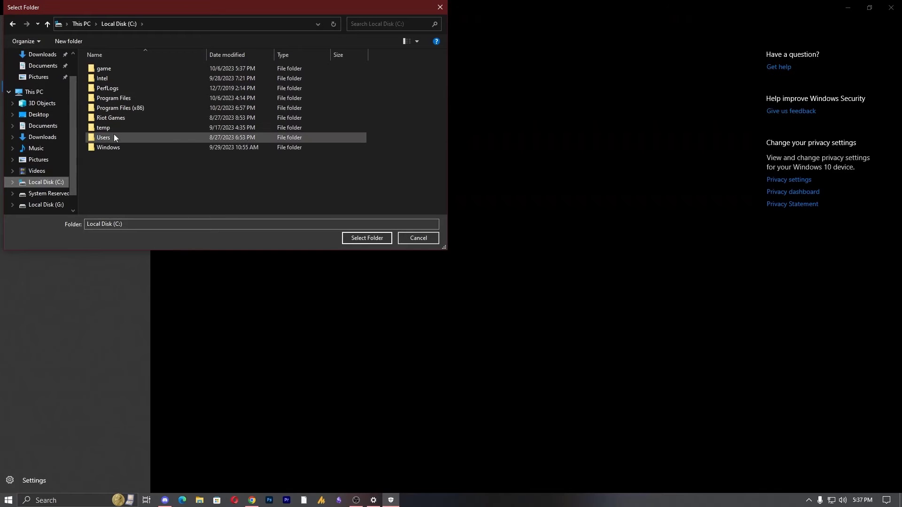
click(104, 68)
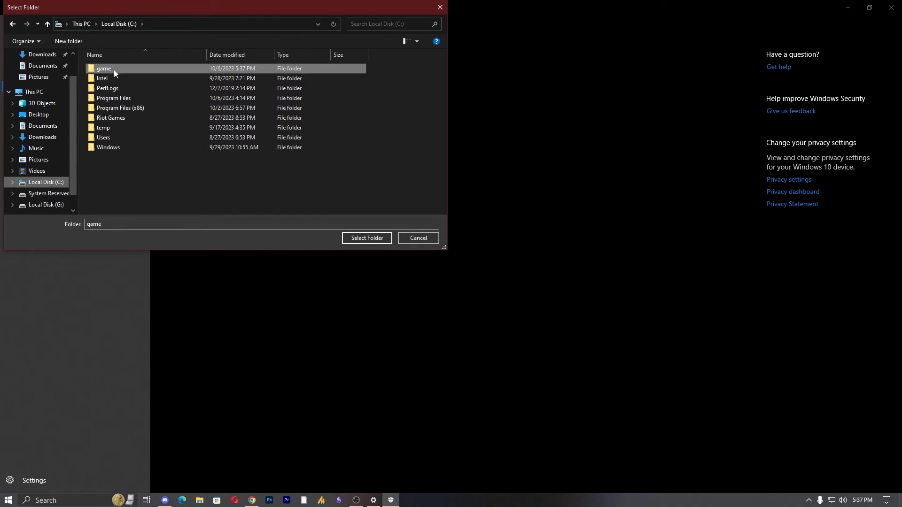
click(367, 238)
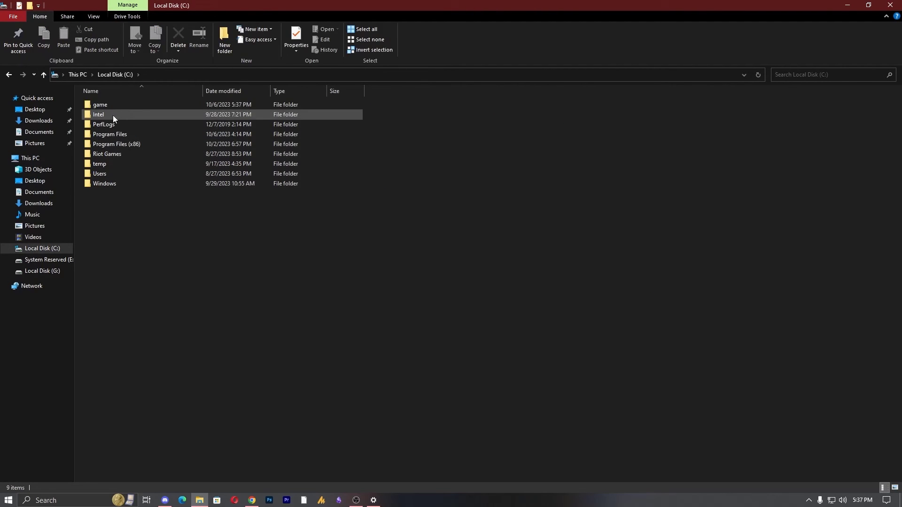
Open the C:\game folder in File Explorer to confirm it is empty.
click(112, 106)
double_click(140, 105)
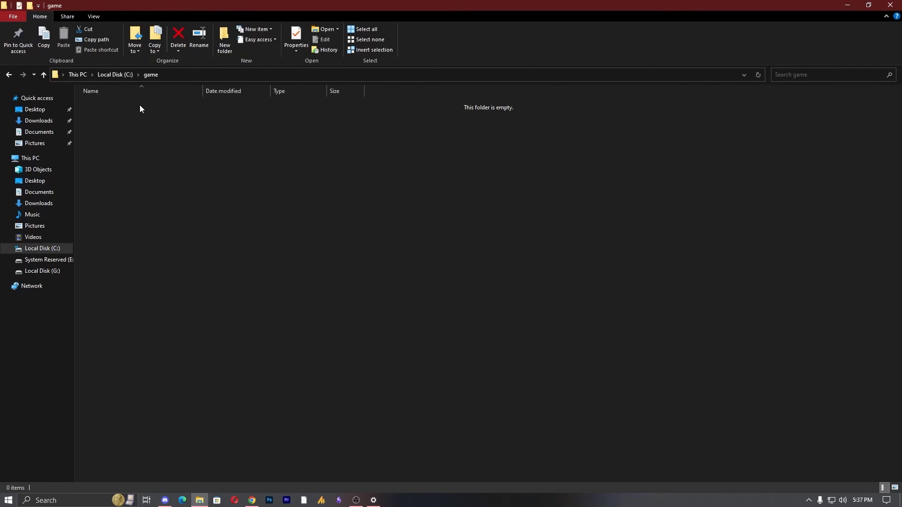